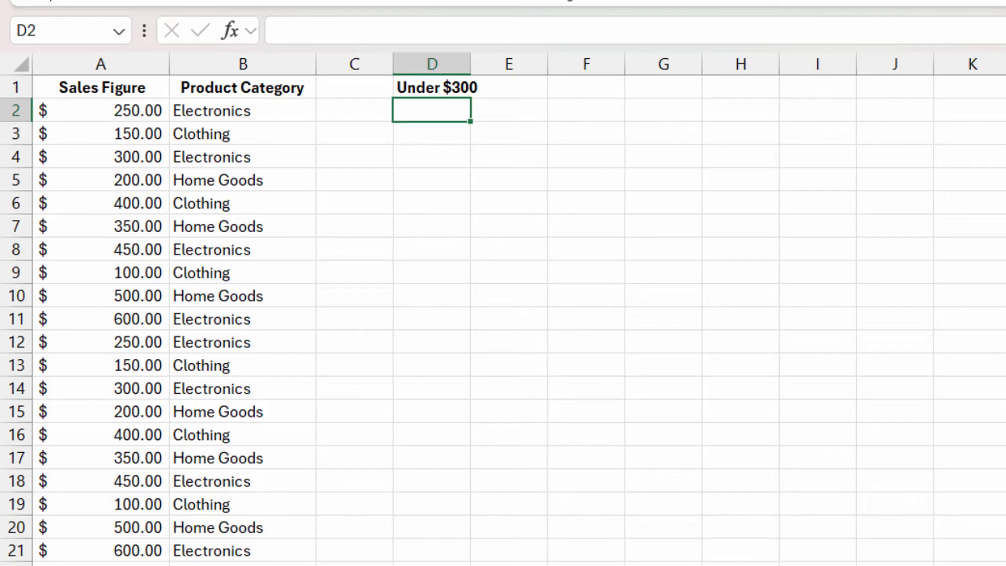
Start a COUNTIF formula in cell D2 with the sales figures A2:A21 as its range
type("=")
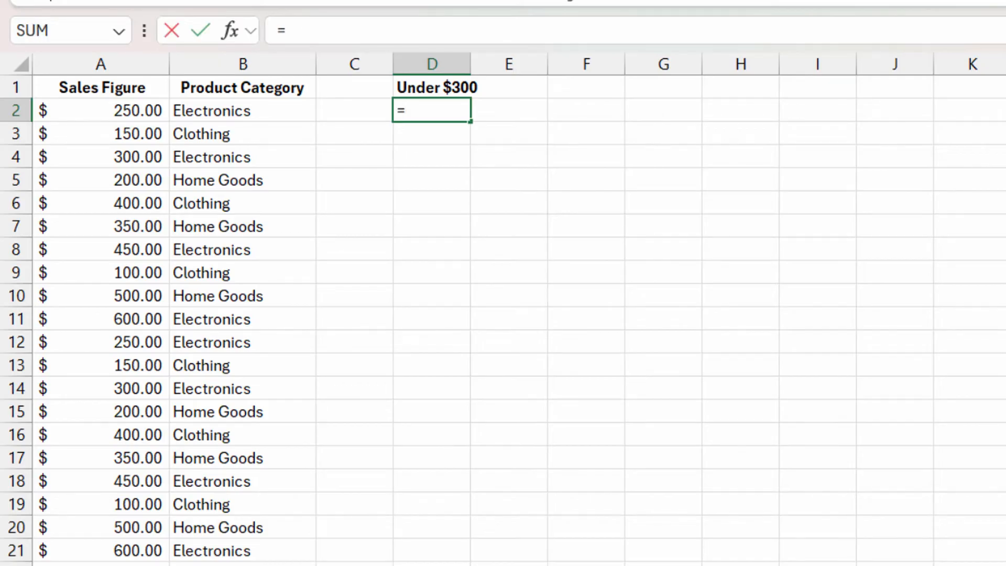
type("cou")
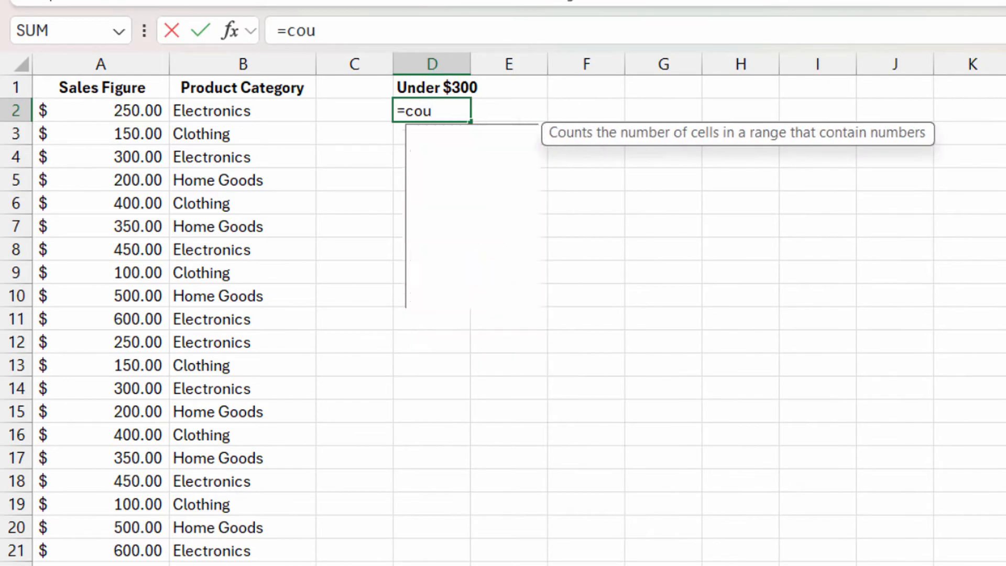
type("nti")
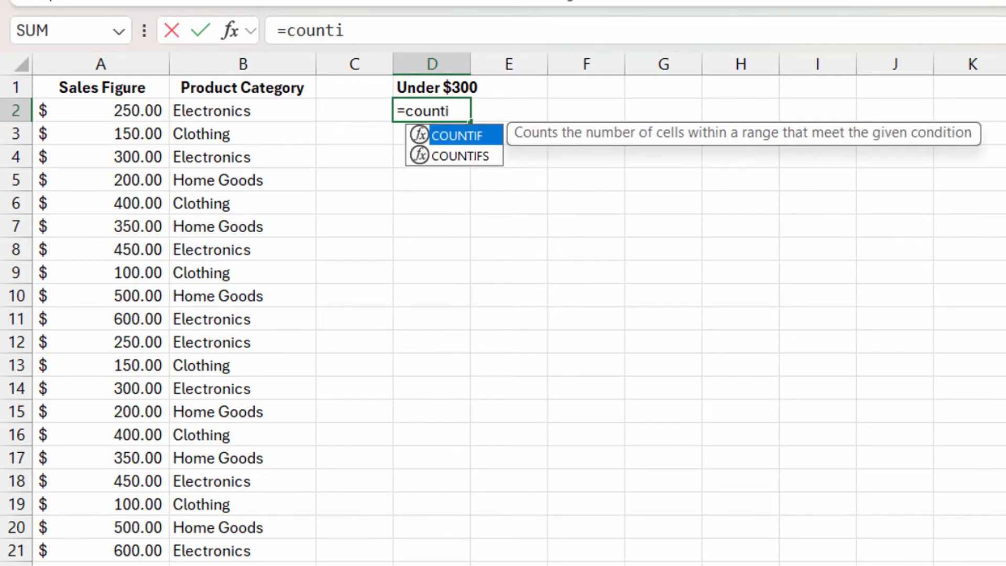
key("Tab")
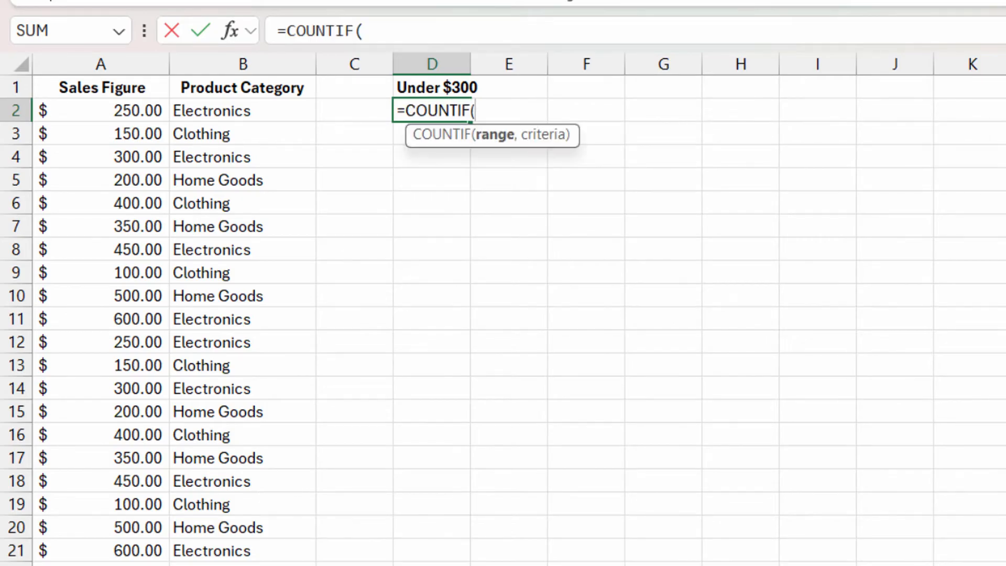
left_click(103, 109)
left_click_drag(103, 109, 101, 553)
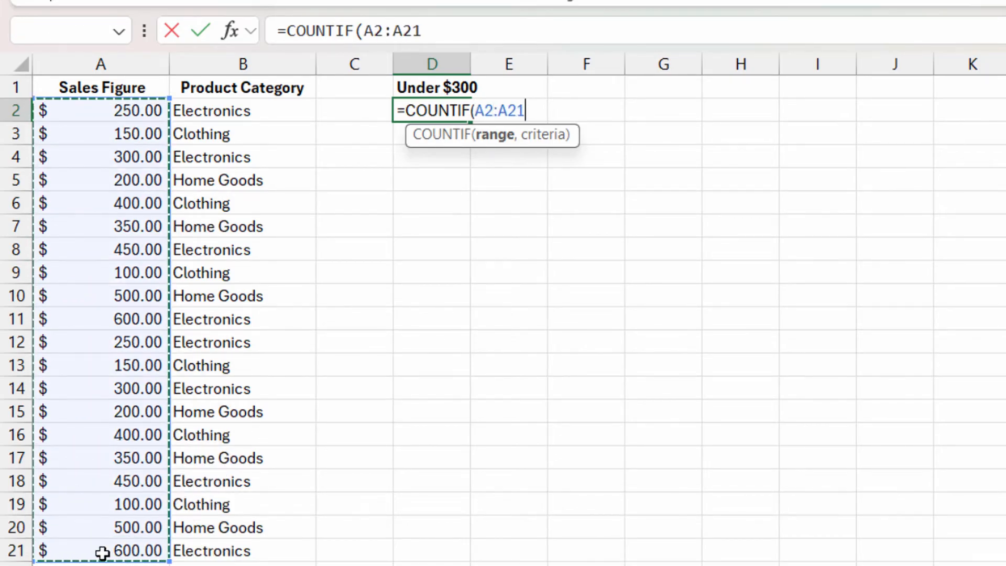
type(",")
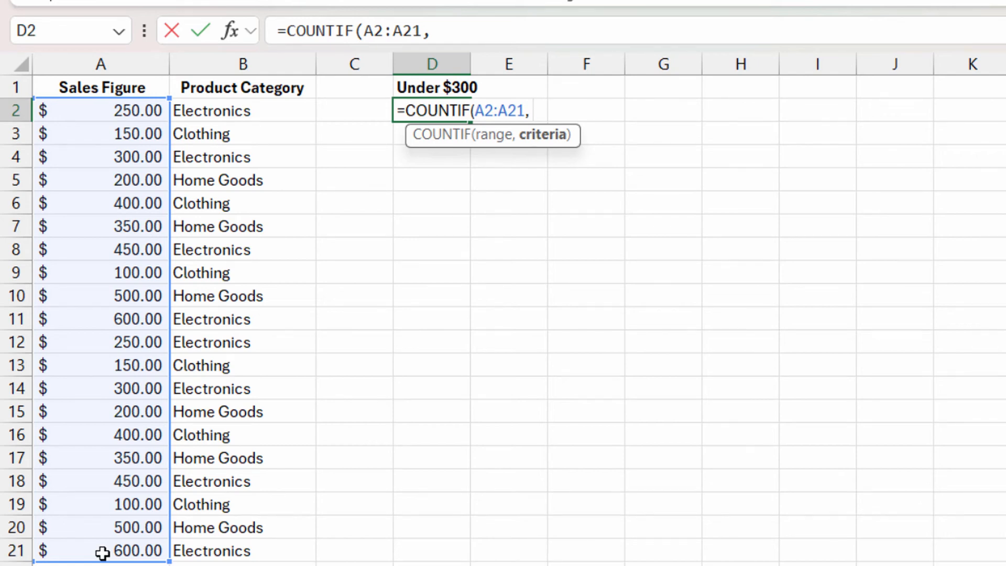
Complete the COUNTIF formula in D2 with the quoted criterion "<300"
type(" <300")
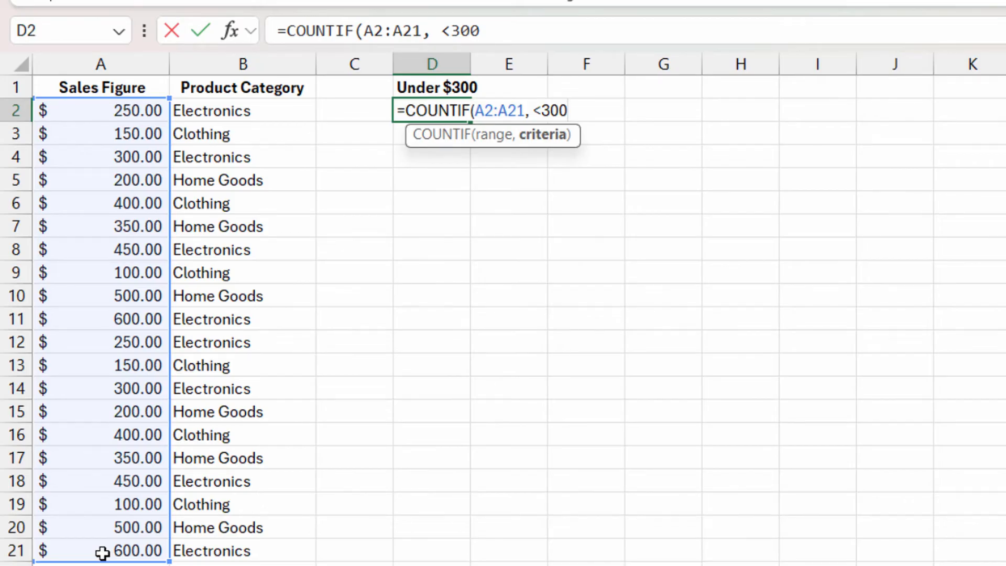
key("Left")
key("Left")
key("Left")
key("Left")
type("\"")
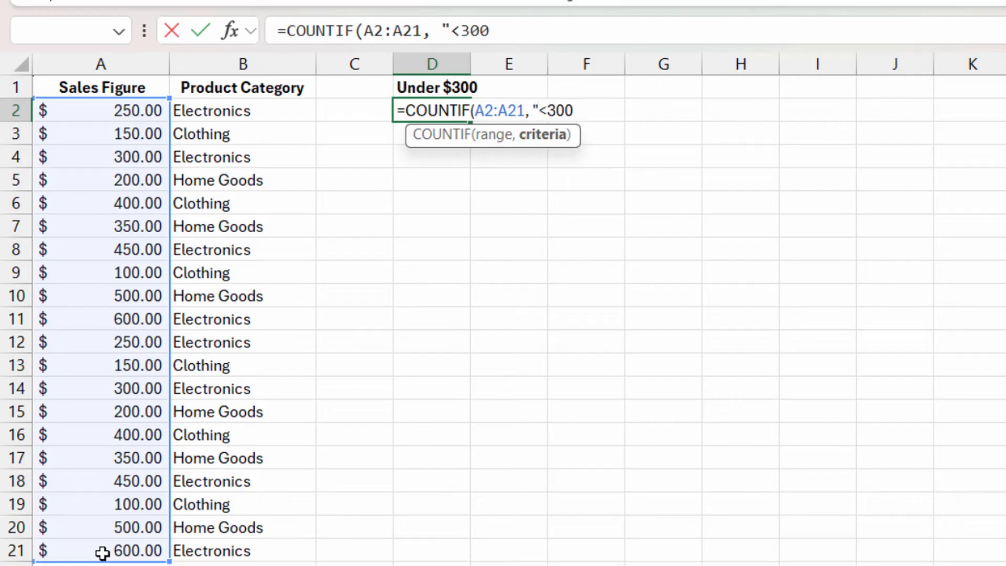
left_click(584, 112)
type("\"")
key("Return")
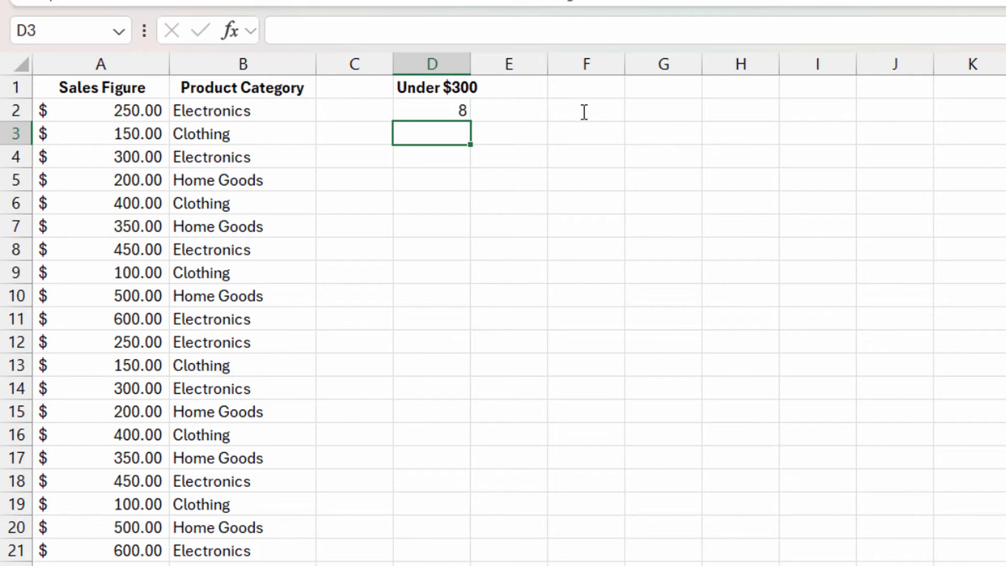
Go through the Sales Figure column from A2 to A19 to check which amounts are under $300
left_click(155, 110)
key("Down")
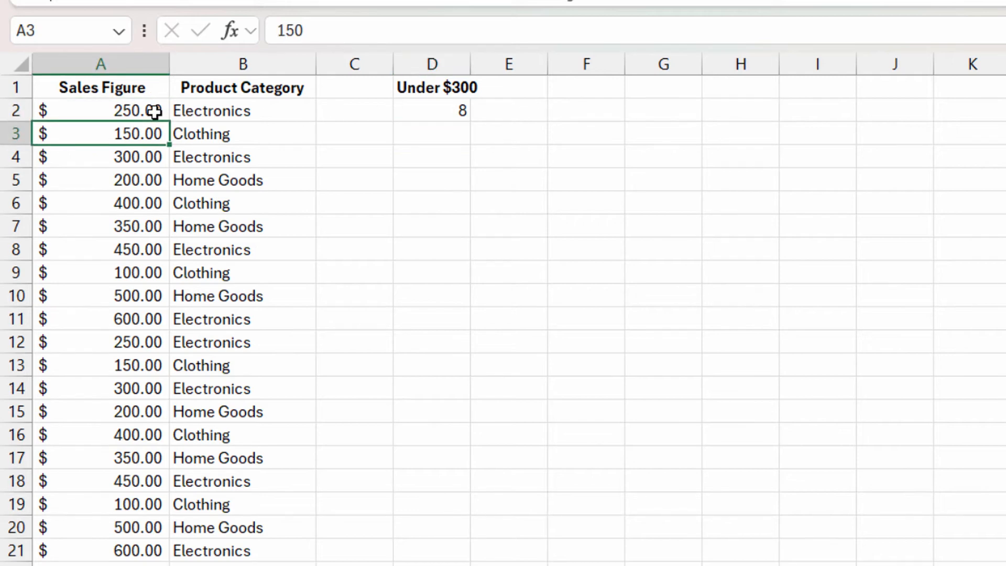
key("Down")
key("Down")
key("Down")
key("Down")
key("Down")
key("Down")
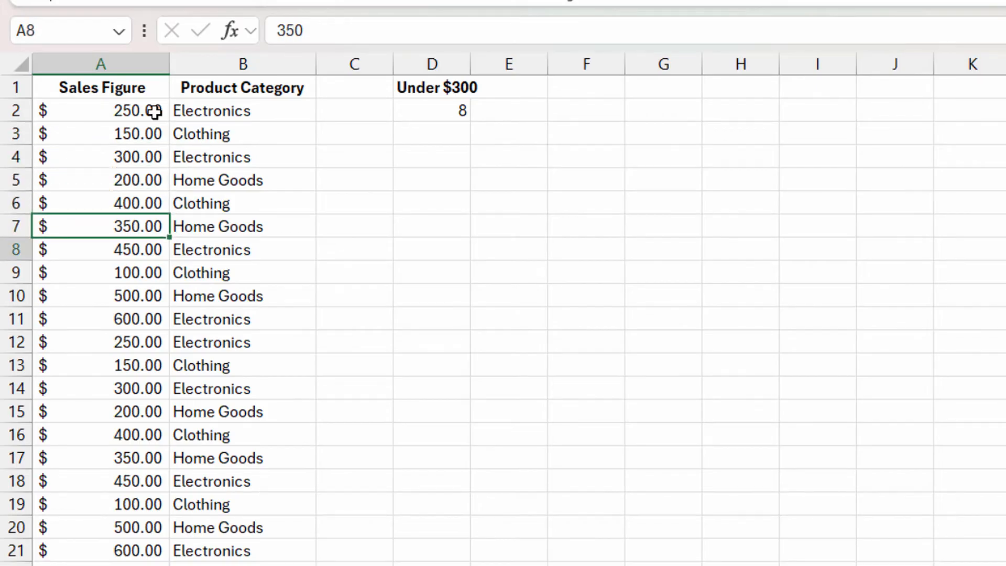
key("Down")
key("Down")
key("Down")
key("Down")
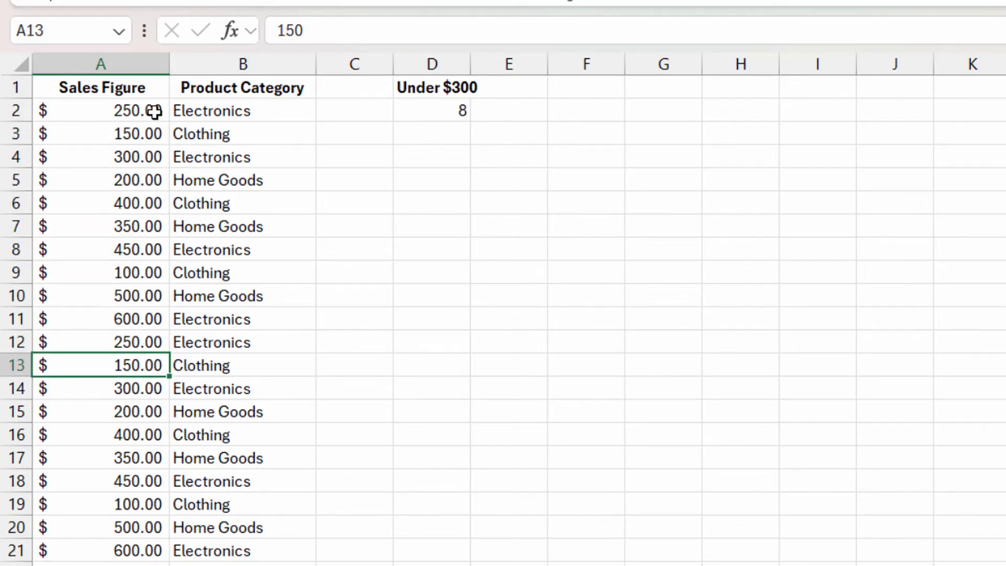
key("Down")
key("Down")
key("Down")
key("Down")
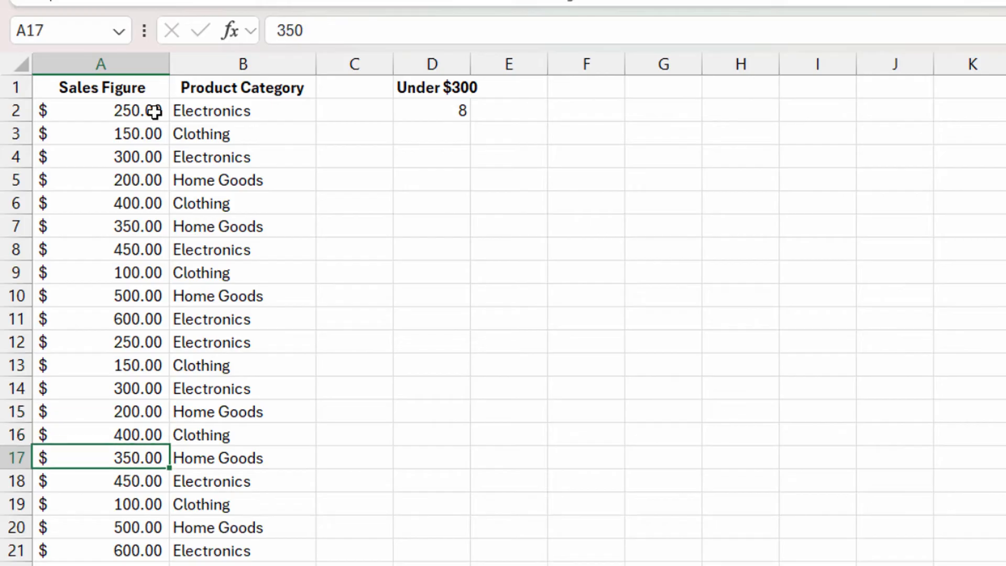
key("Down")
key("Down")
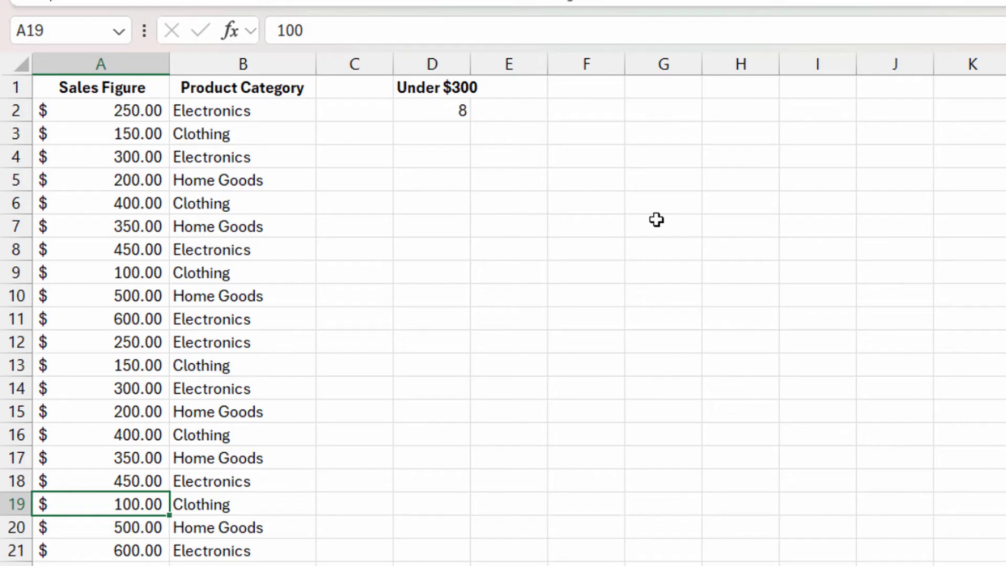
Enter the heading Electronics in cell F1 and make it bold
left_click(566, 90)
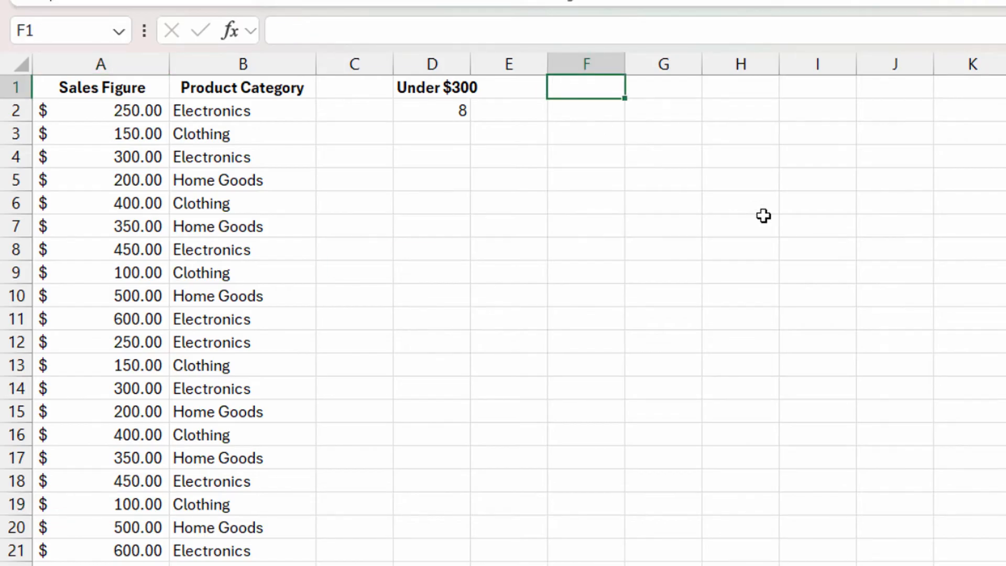
type("Elect")
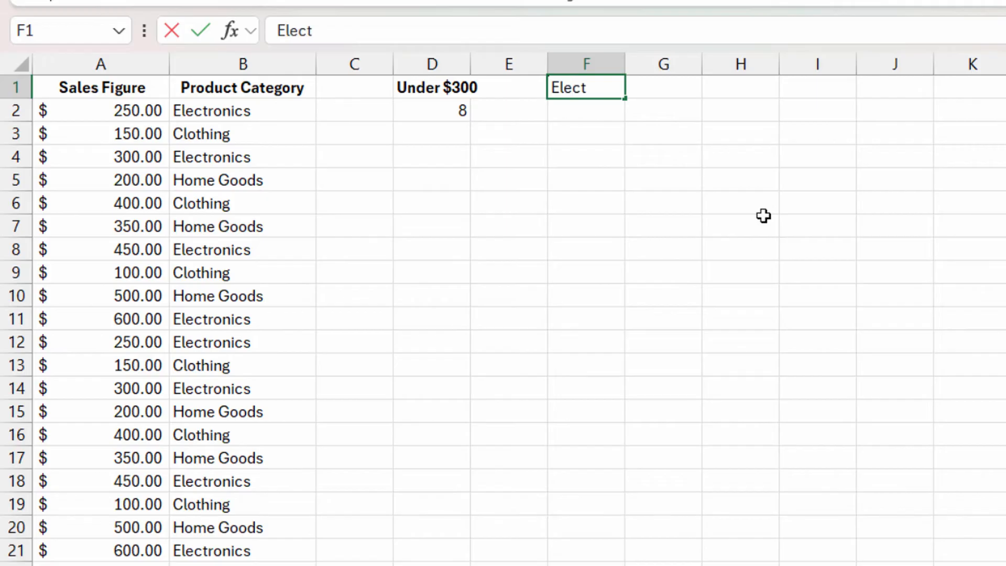
type("ronis")
key("Return")
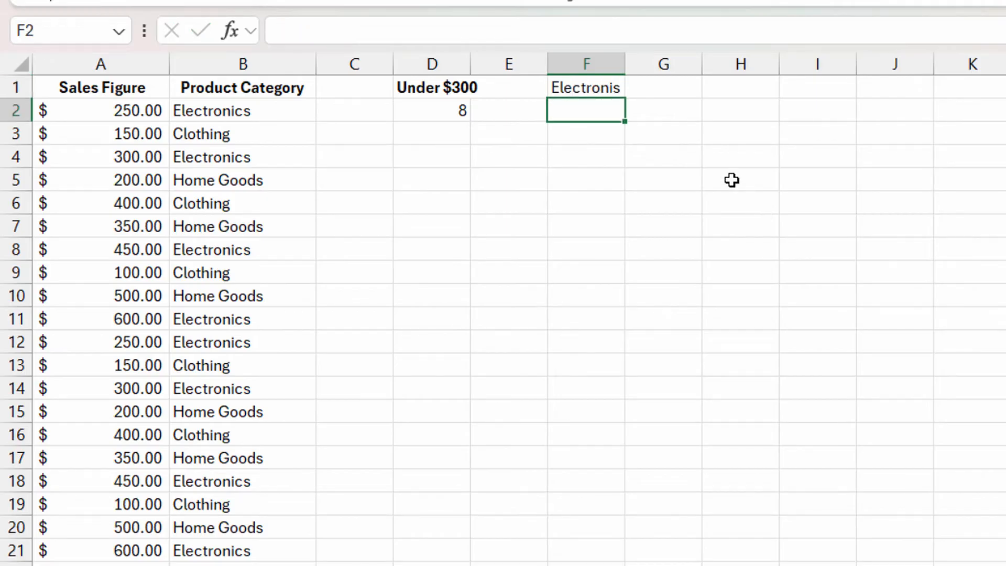
left_click(599, 88)
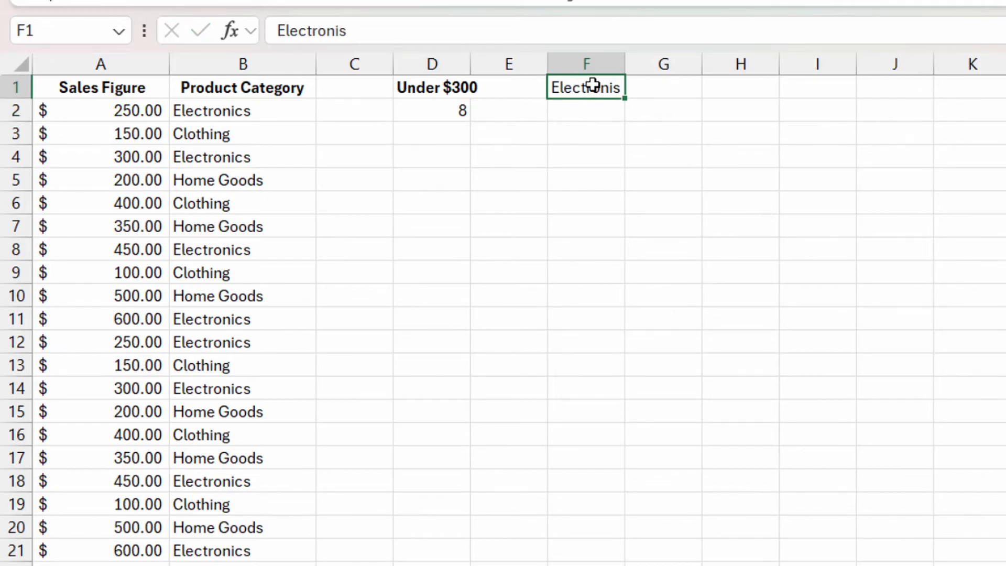
left_click(418, 36)
key("BackSpace")
type("cs")
key("Return")
key("Up")
key("ctrl+b")
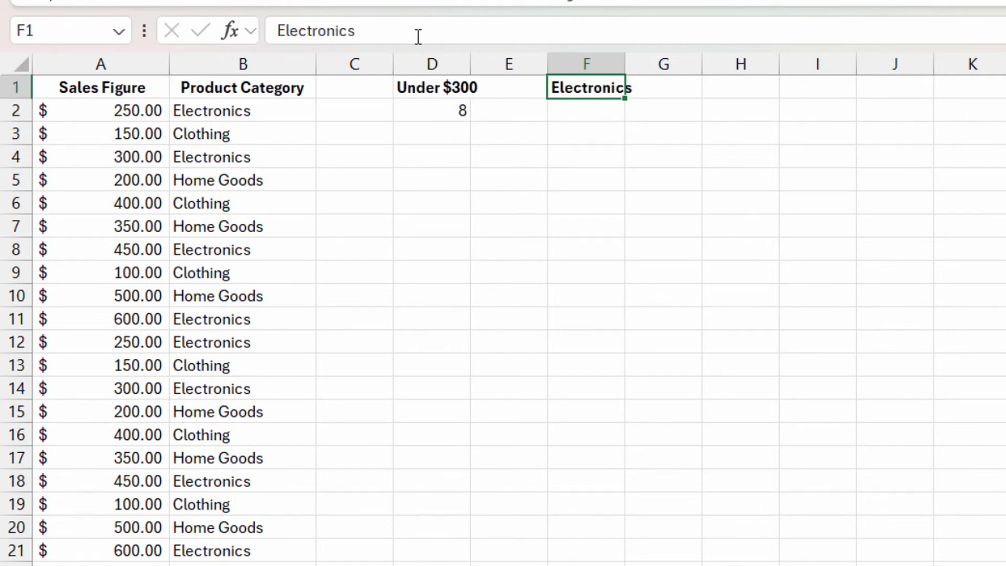
Enter a COUNTIF formula in F2 that counts the product categories in B2:B21 matching cell F1
key("Down")
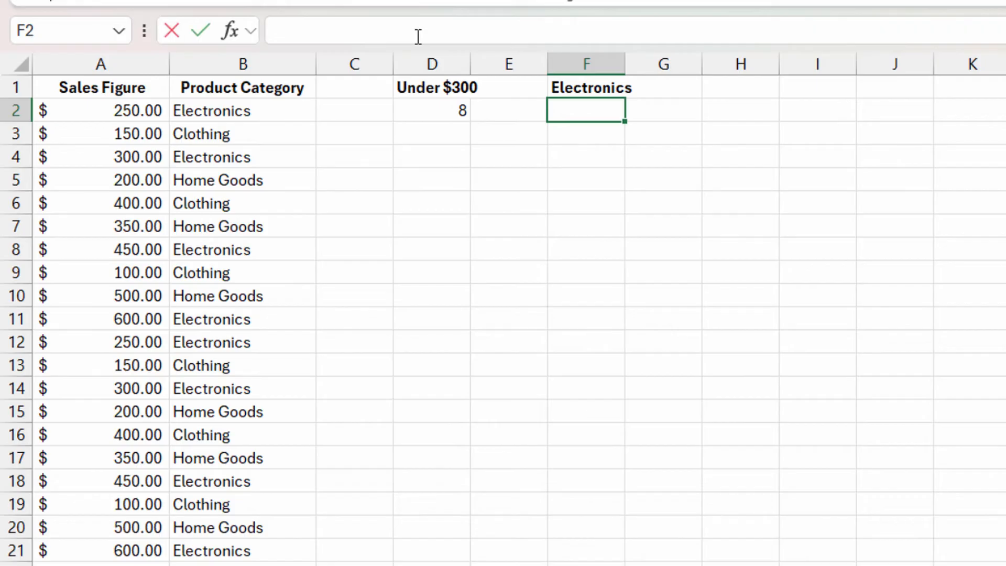
type("=coun")
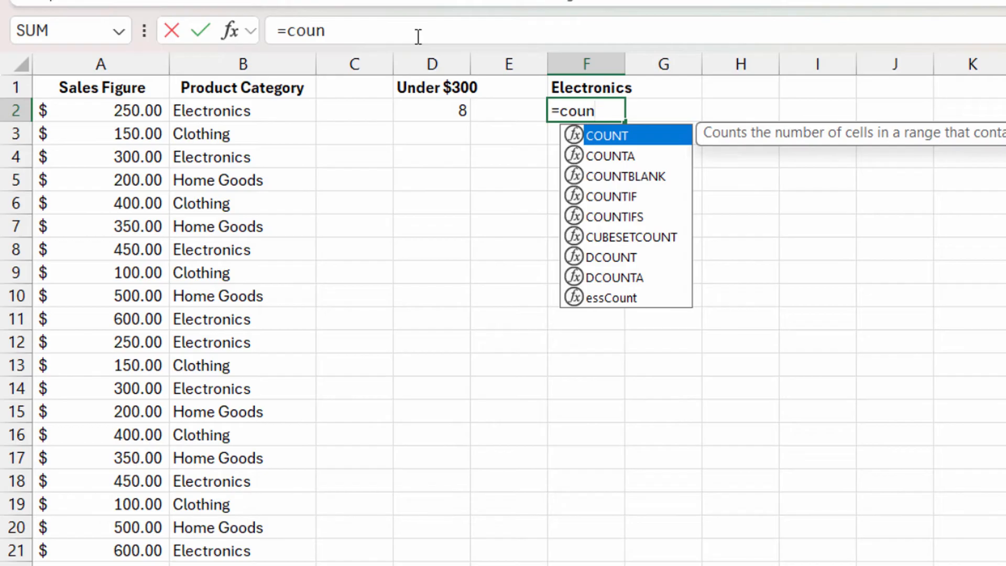
type("ti")
key("Tab")
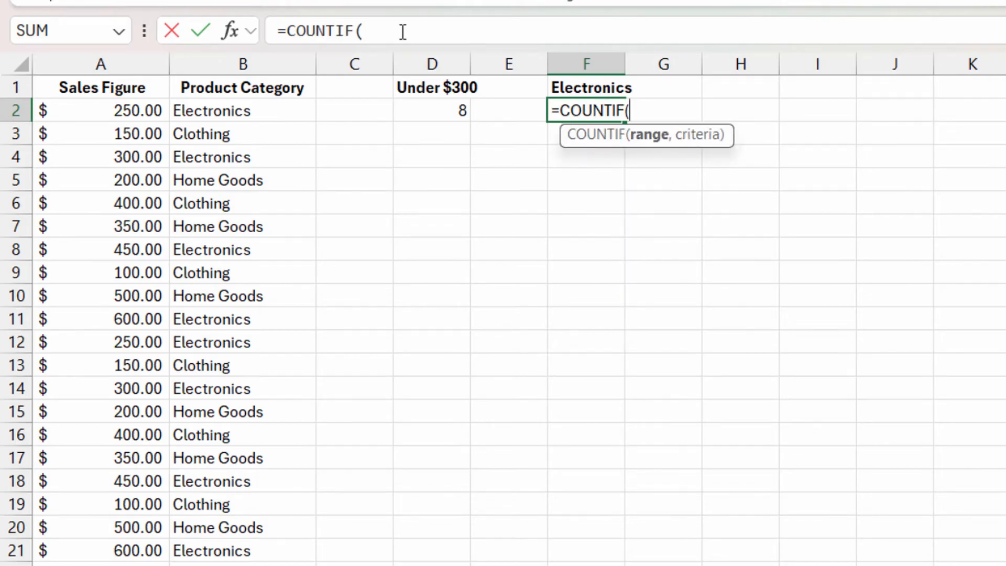
left_click_drag(199, 111, 241, 273)
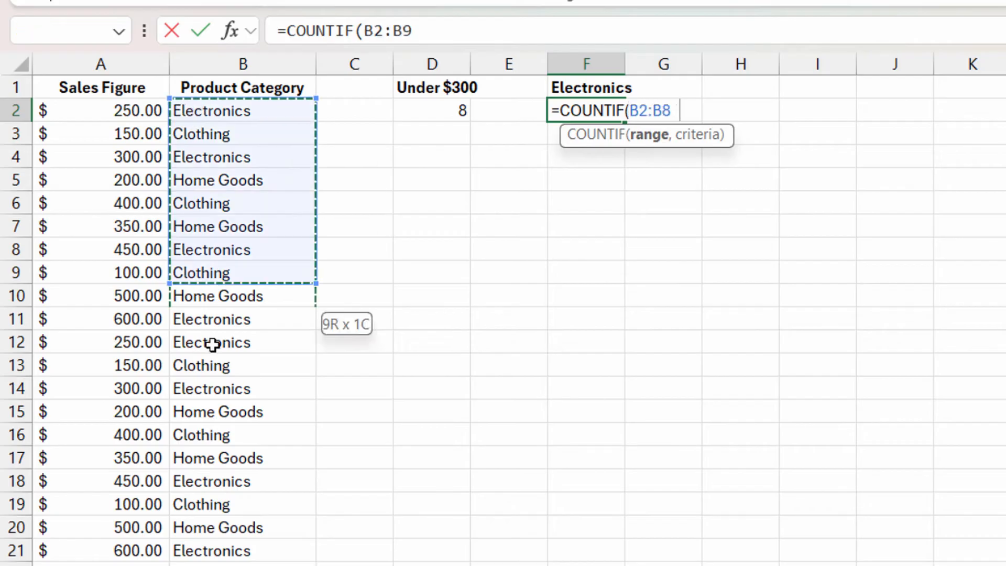
left_click_drag(271, 341, 232, 504)
left_click_drag(240, 116, 228, 548)
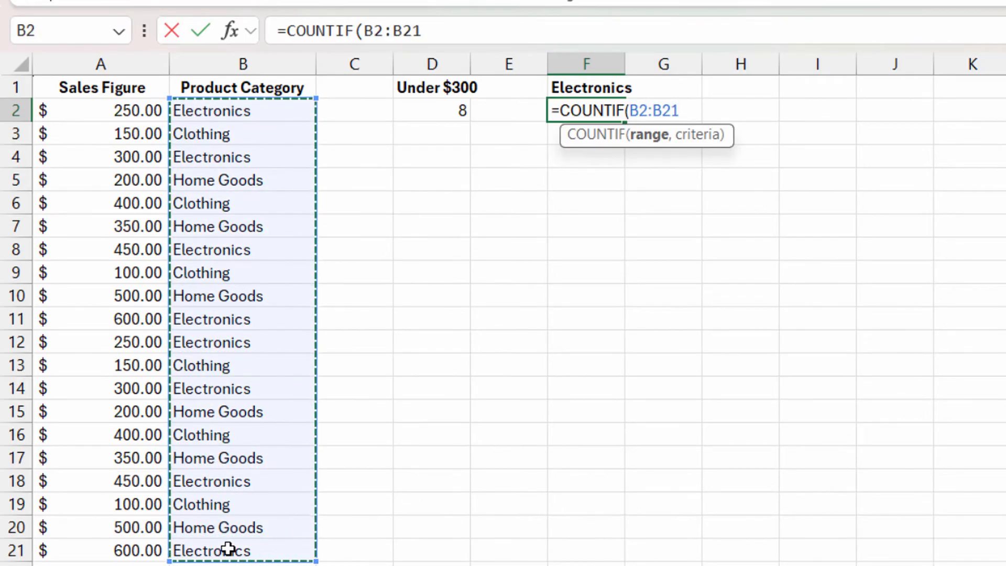
type(",")
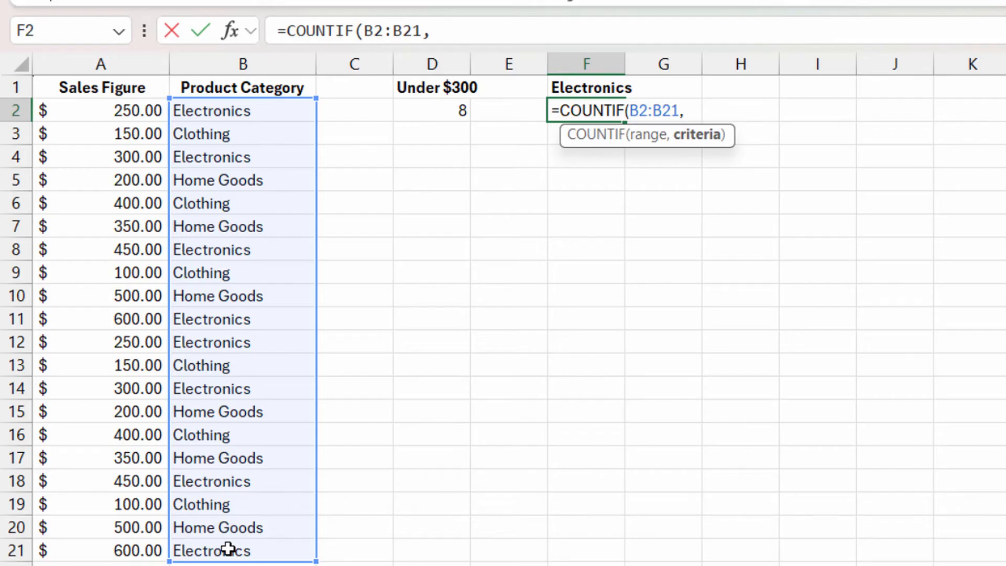
left_click(583, 89)
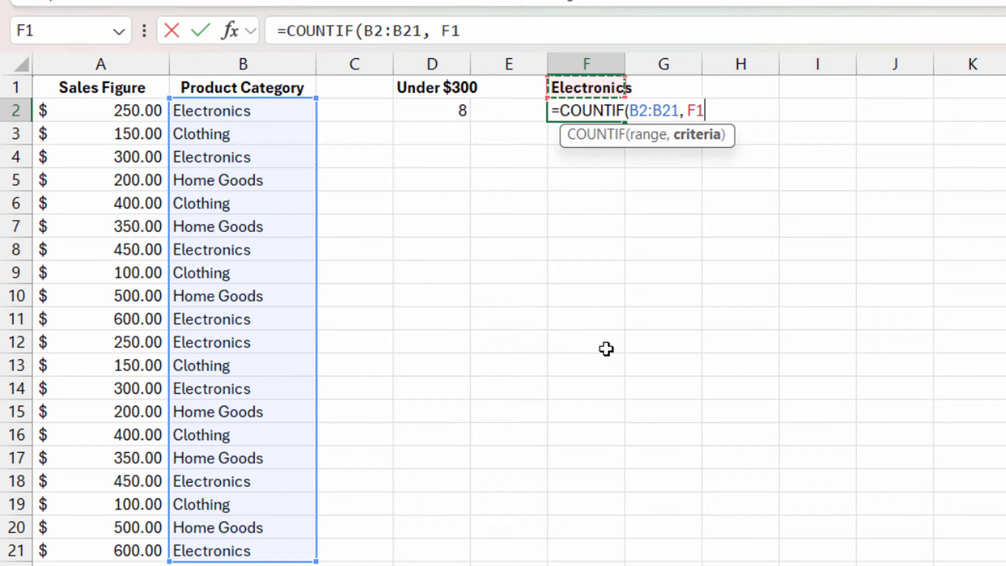
key("Return")
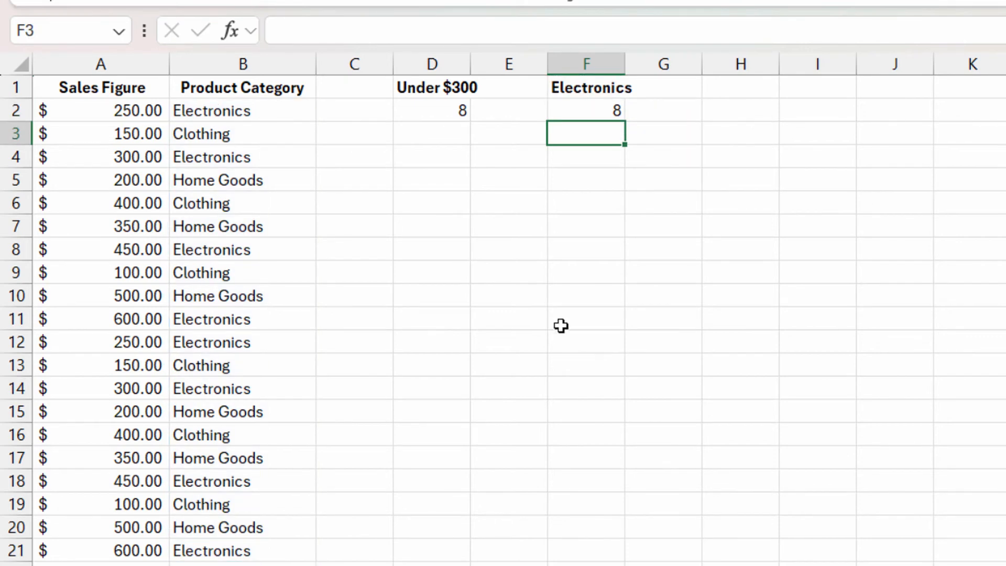
Go through the Product Category column from B2 to B21 to check the Electronics entries
left_click(226, 114)
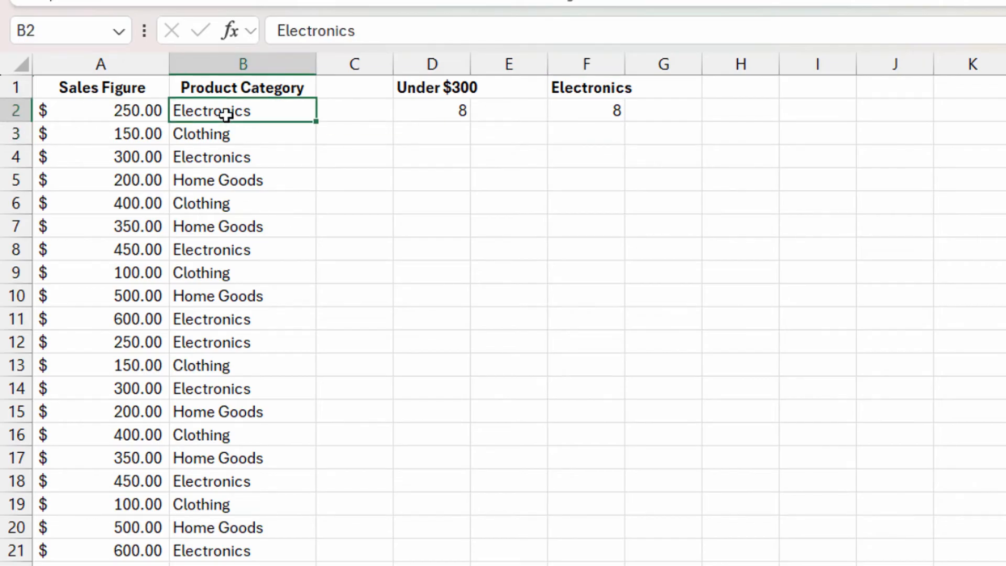
key("Down")
key("Down")
key("Down")
key("Down")
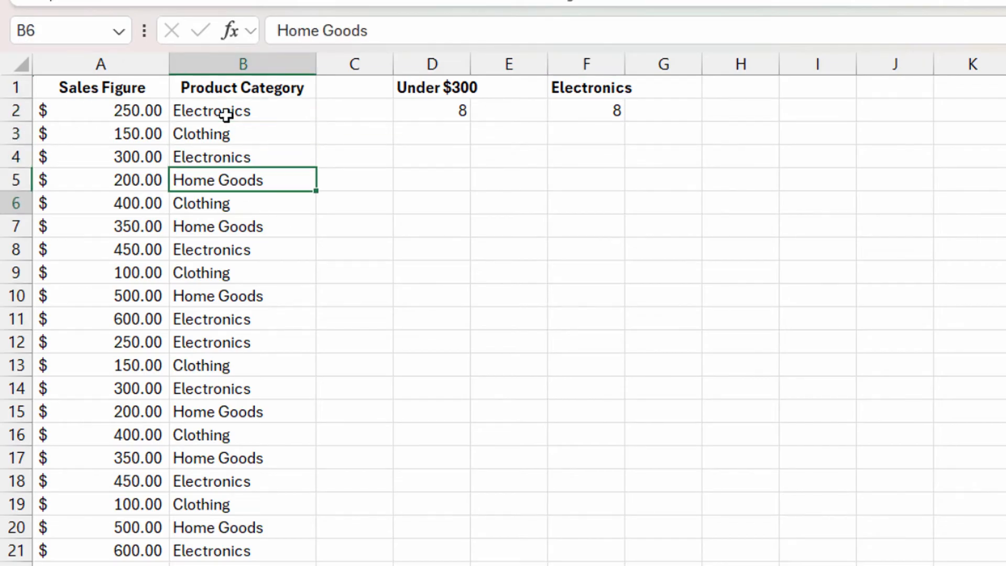
key("Down")
key("Down")
key("Down")
key("Down")
key("Down")
key("Down")
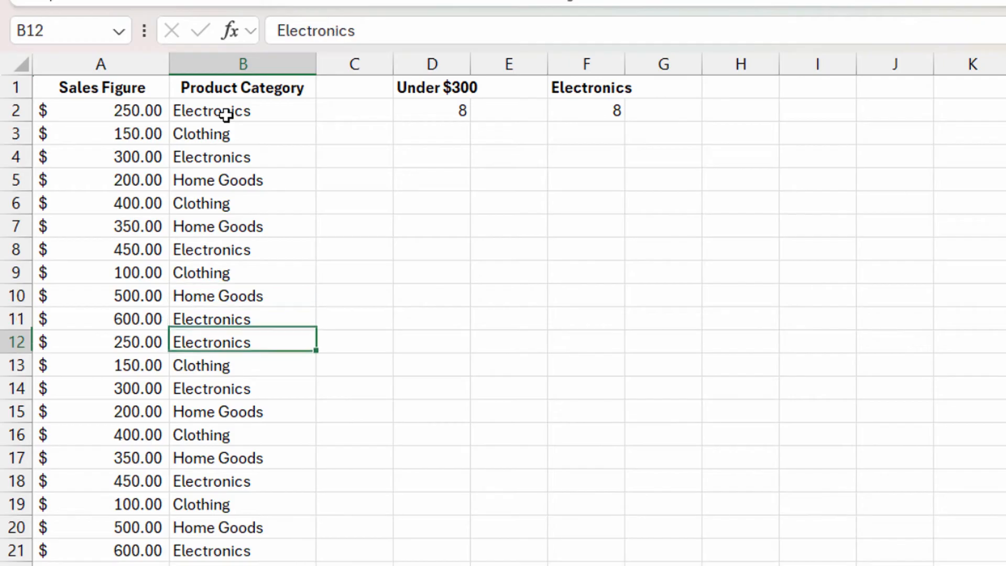
key("Down")
key("Down")
key("Down")
key("Down")
key("Down")
key("Down")
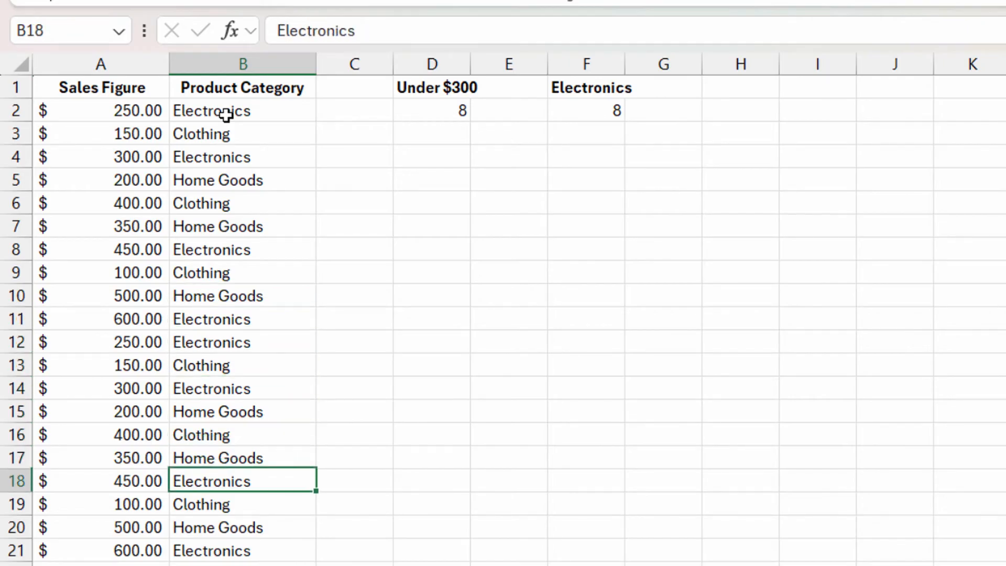
key("Down")
key("Up")
key("Down")
key("Down")
key("Down")
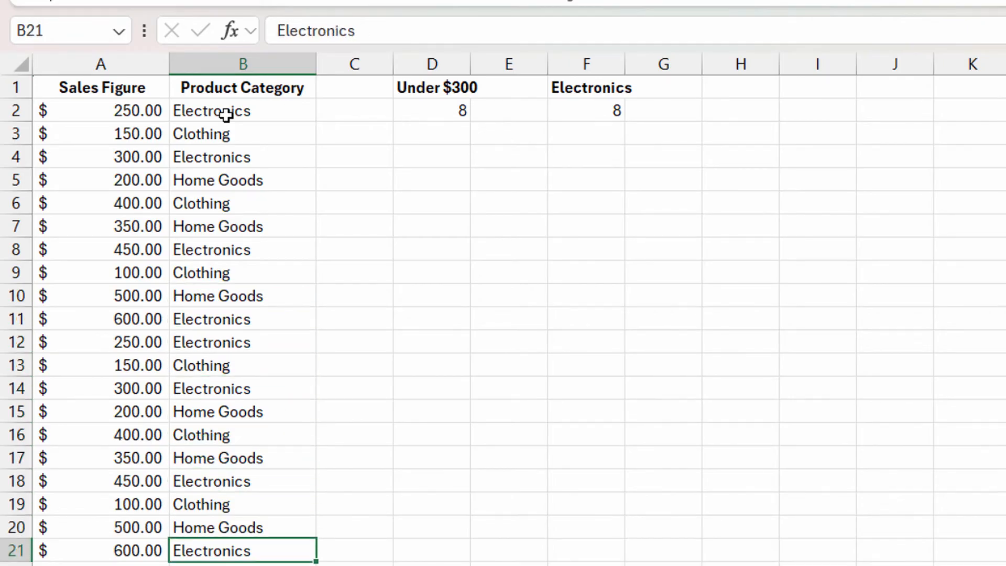
Change the category heading in cell F1 to Clothing so the COUNTIF formula in F2 counts that category
left_click(597, 105)
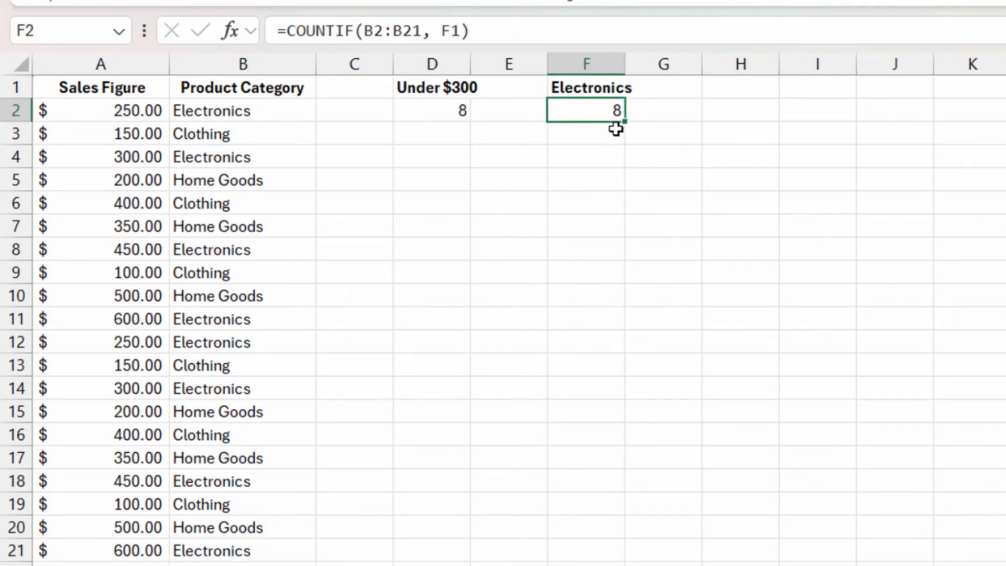
left_click(592, 87)
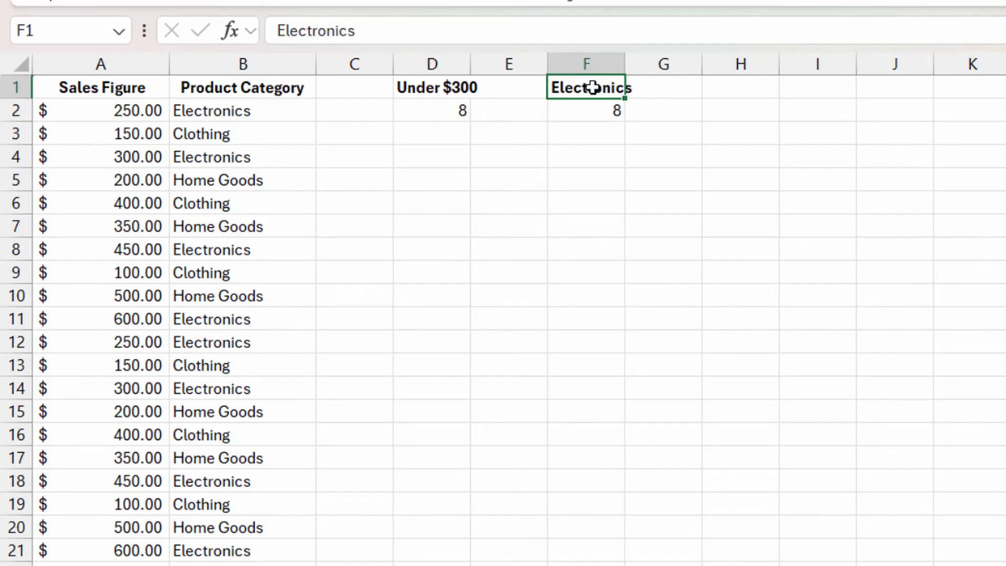
type("Clothi")
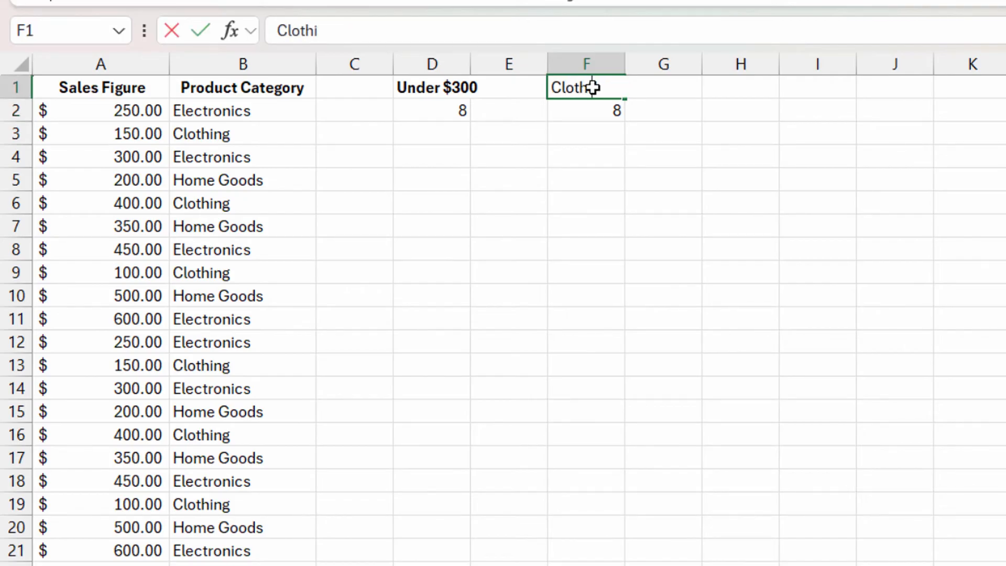
type("ng")
key("Return")
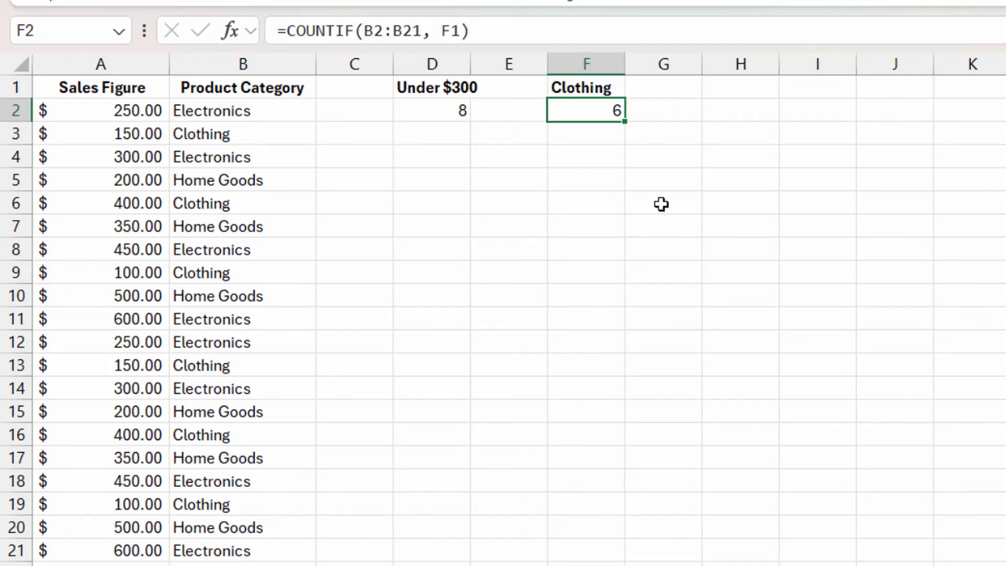
Start a COUNTIFS formula in cell E4 with the sales figures A2:A21 as first range and "<300" as its criterion
left_click(506, 160)
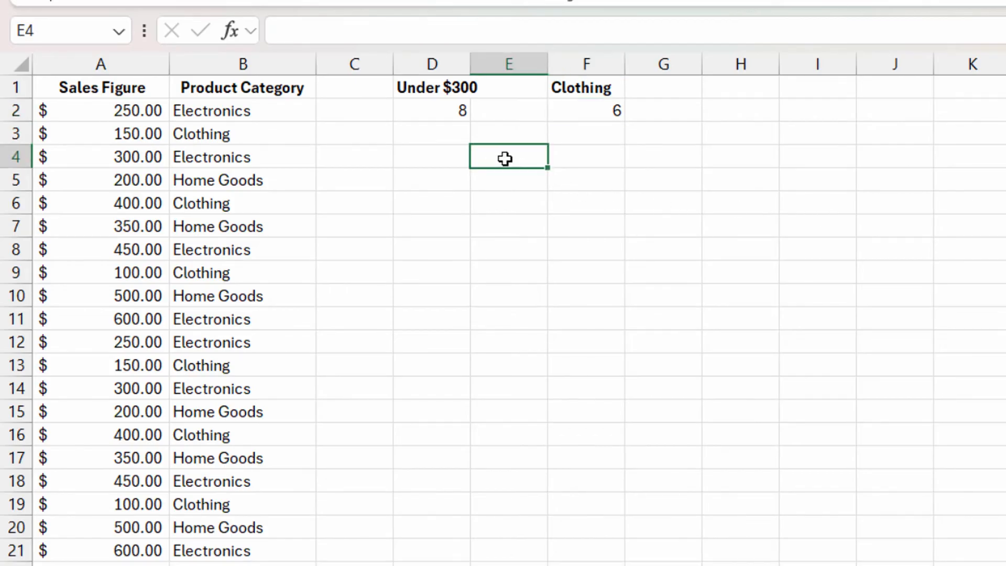
type("=co")
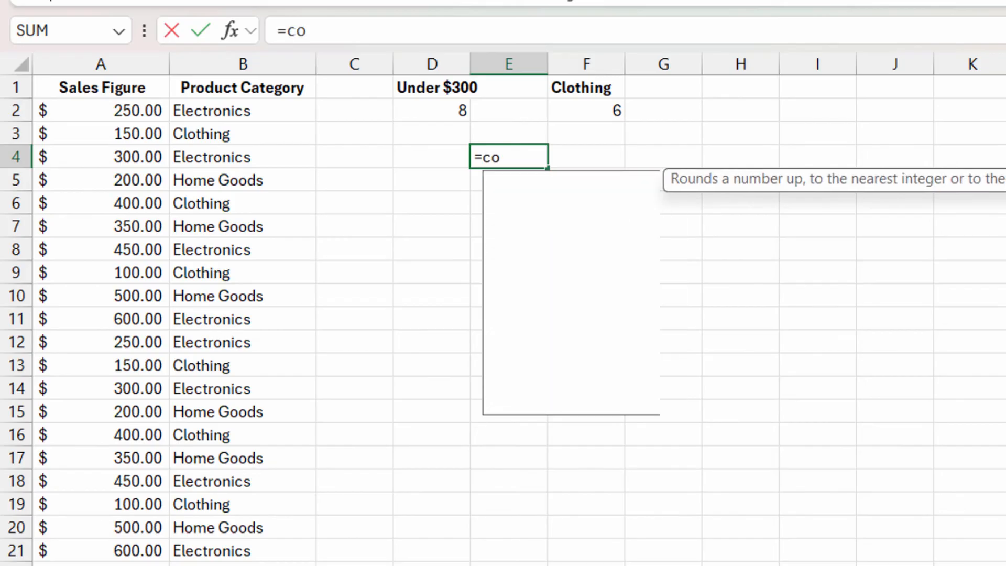
type("unti")
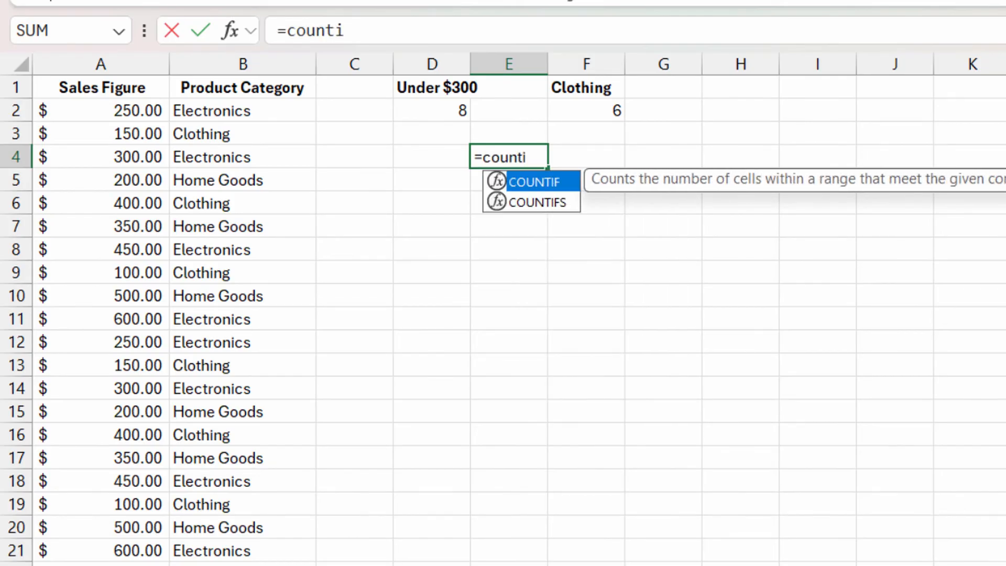
key("Down")
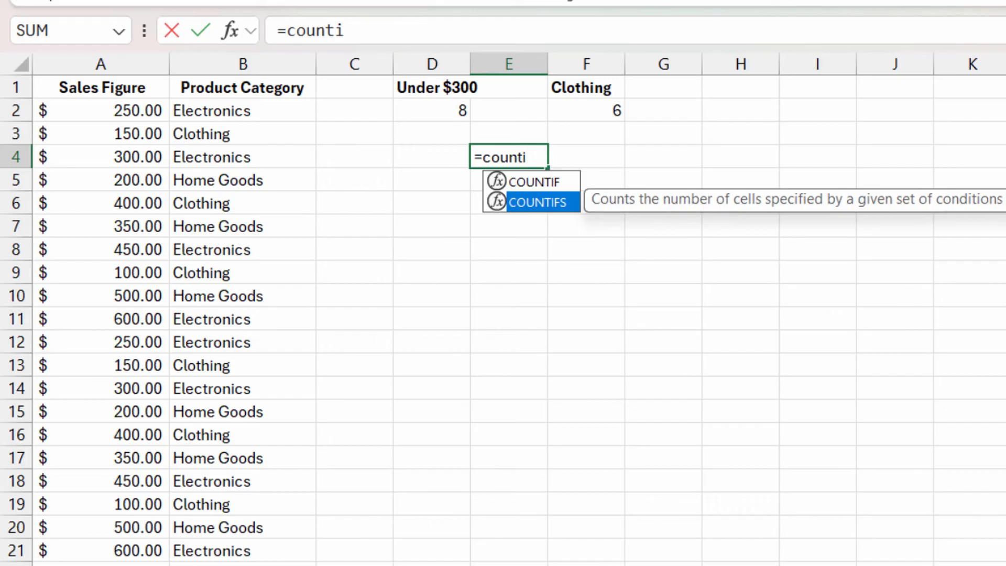
key("Tab")
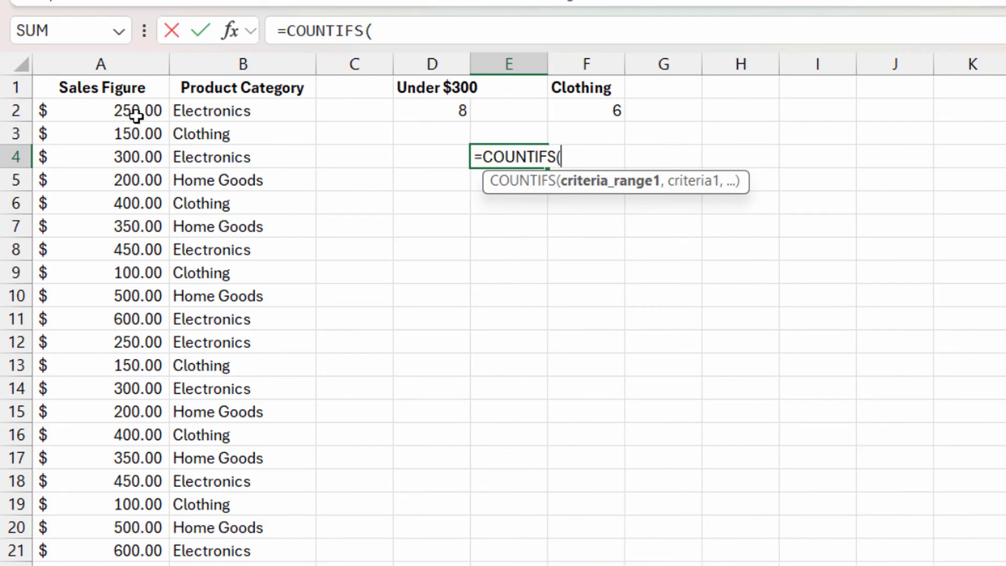
left_click_drag(137, 108, 108, 541)
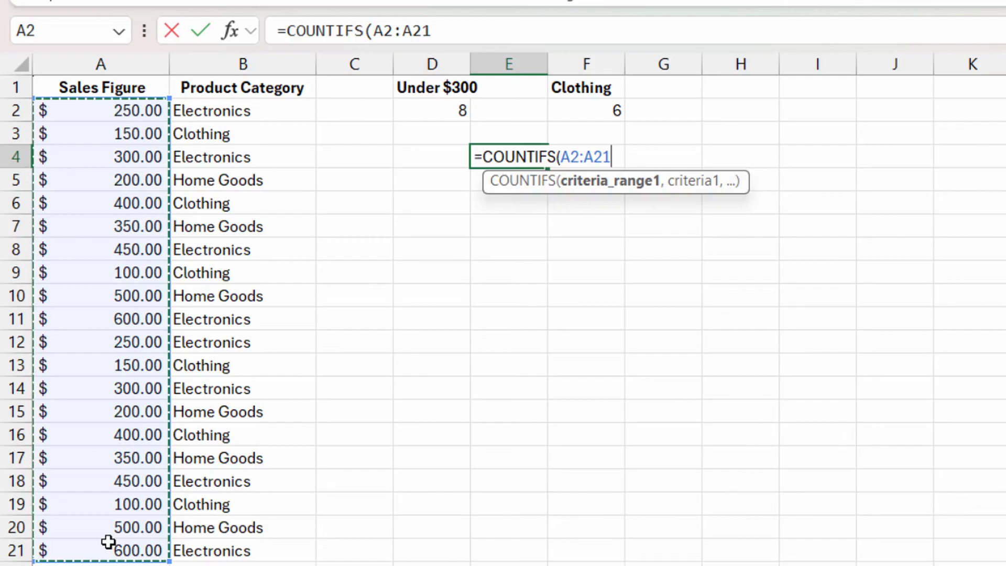
type(",")
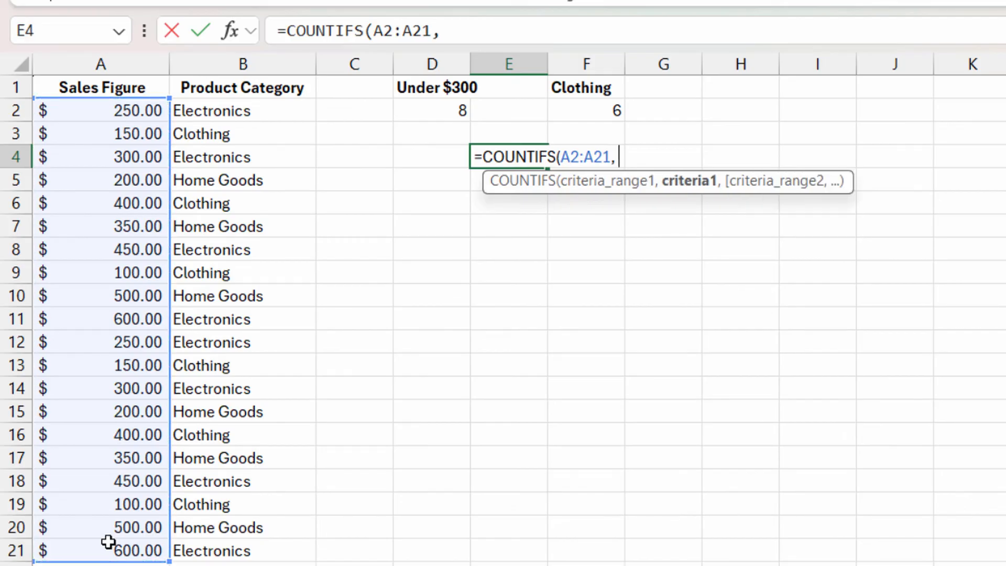
type(" \"<300\"")
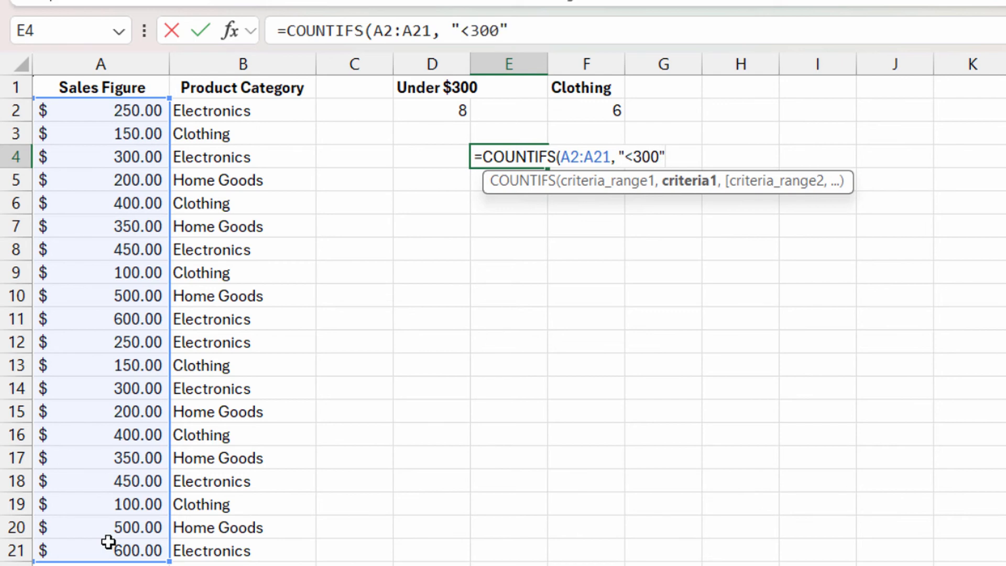
Add the product categories B2:B21 with the criterion "Clothing" as the second condition and complete the COUNTIFS formula in E4
type(",")
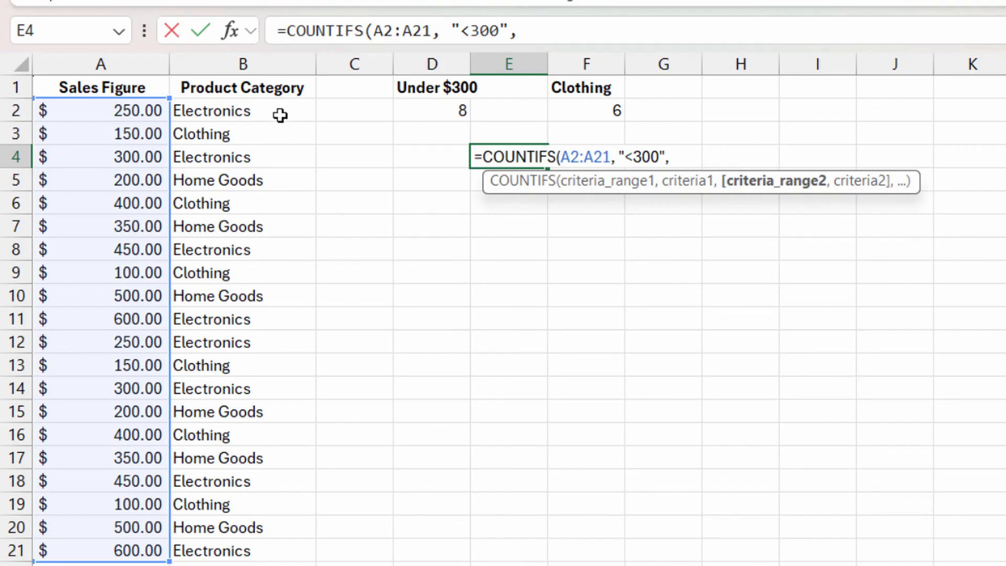
left_click_drag(267, 112, 252, 546)
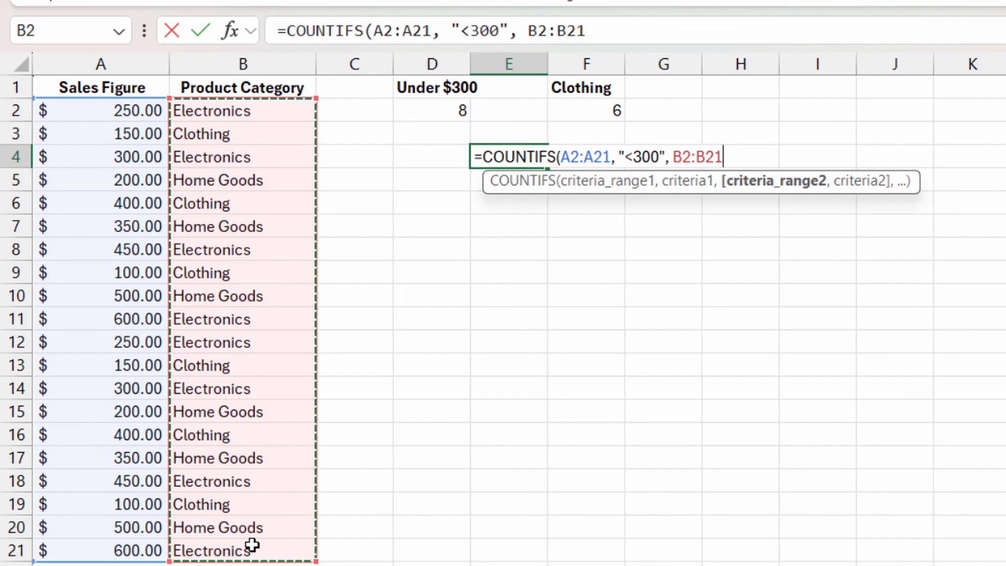
type(",")
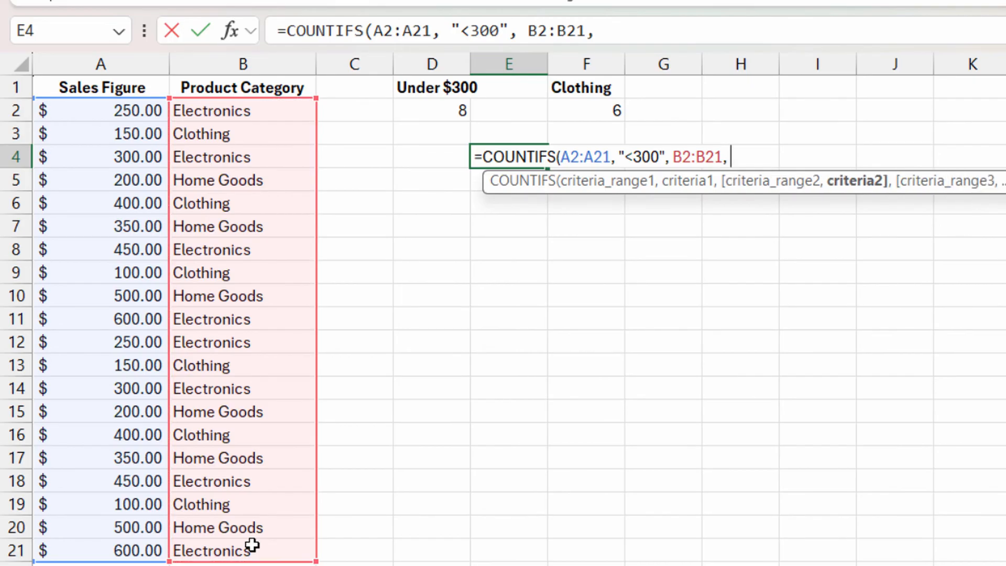
type(" \"Clot")
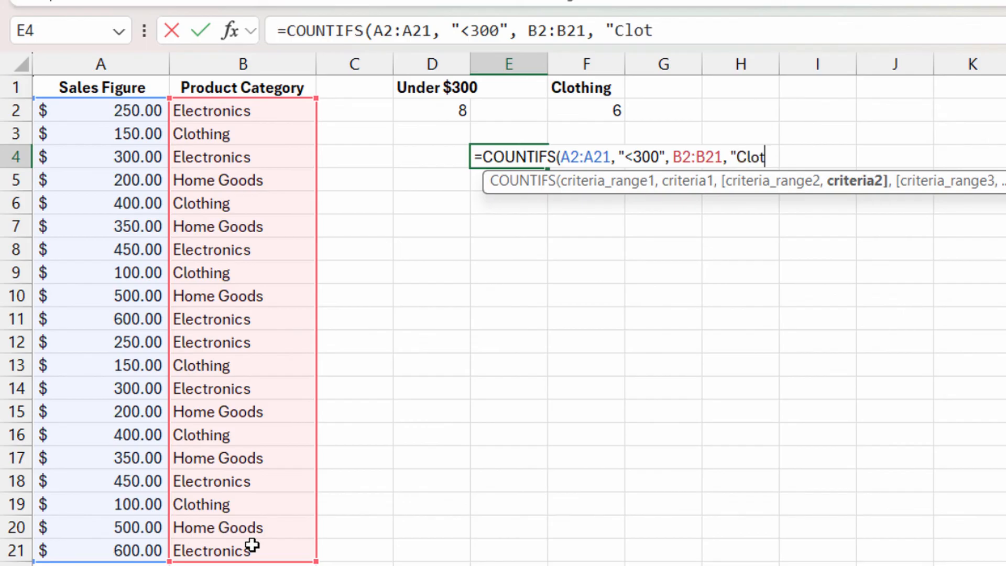
type("hing\"")
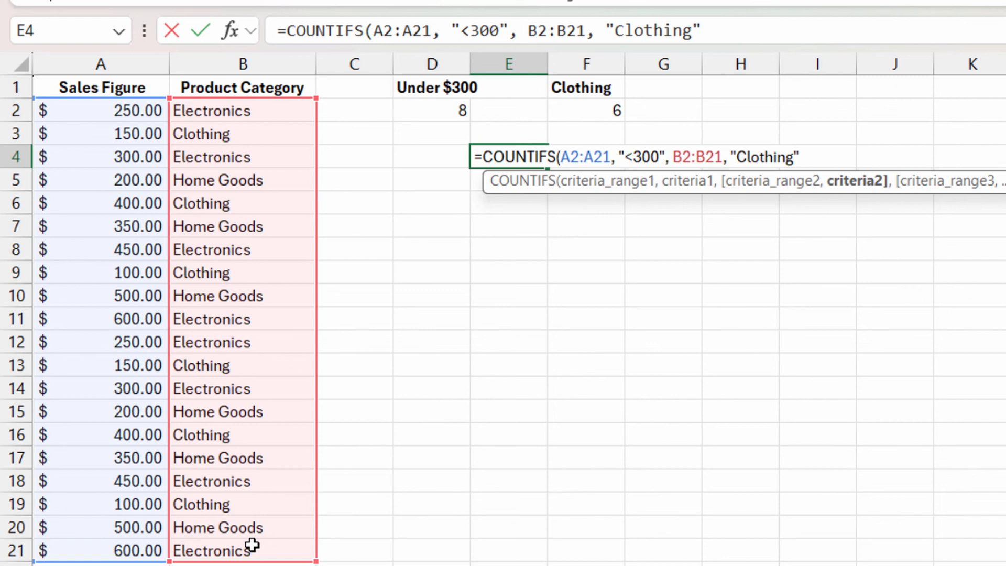
key("Return")
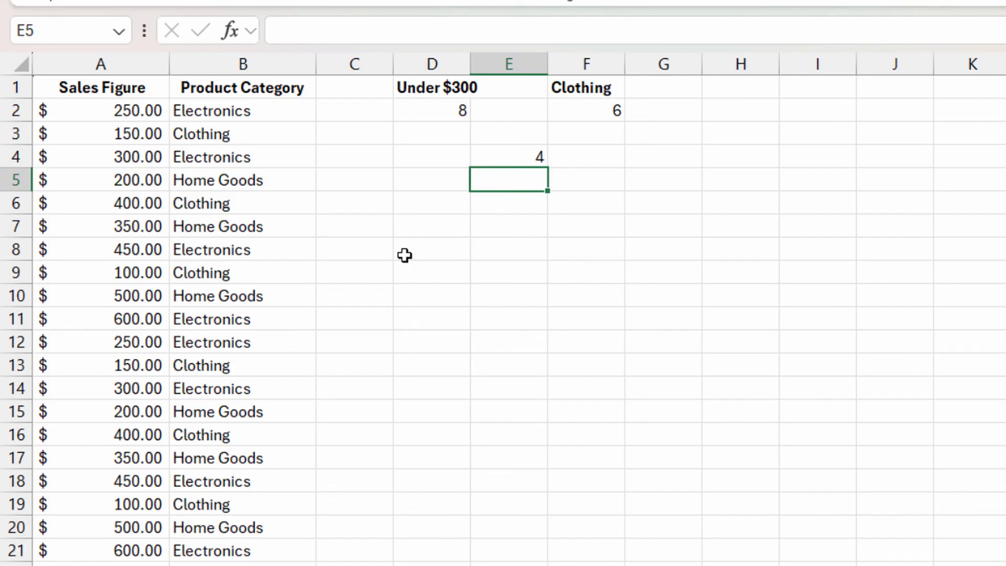
Review the COUNTIFS formula in E4 and go through B3 to B19 to check which Clothing entries have sales under $300
left_click(491, 158)
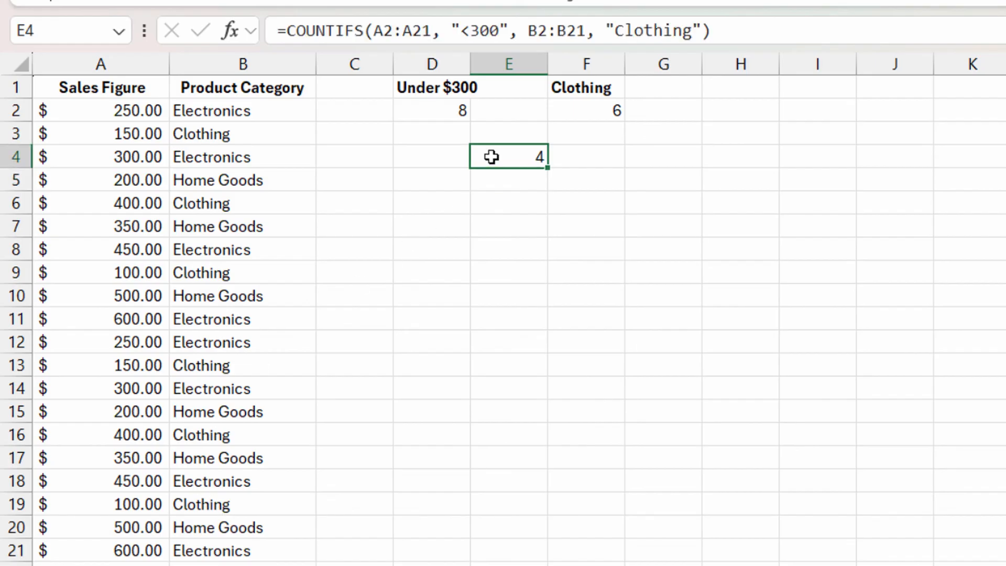
left_click(247, 135)
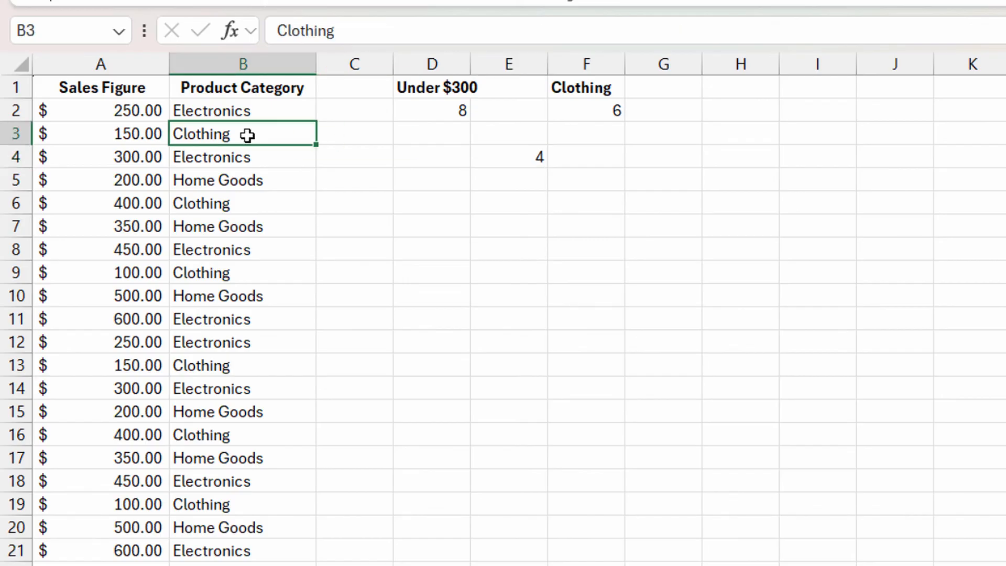
key("Down")
key("Down")
key("Down")
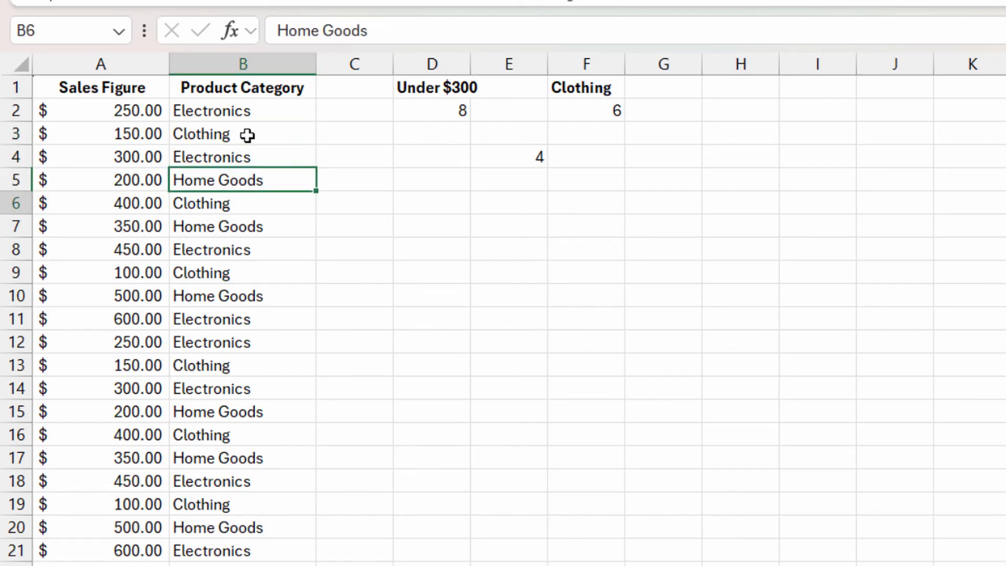
key("Down")
key("Down")
key("Down")
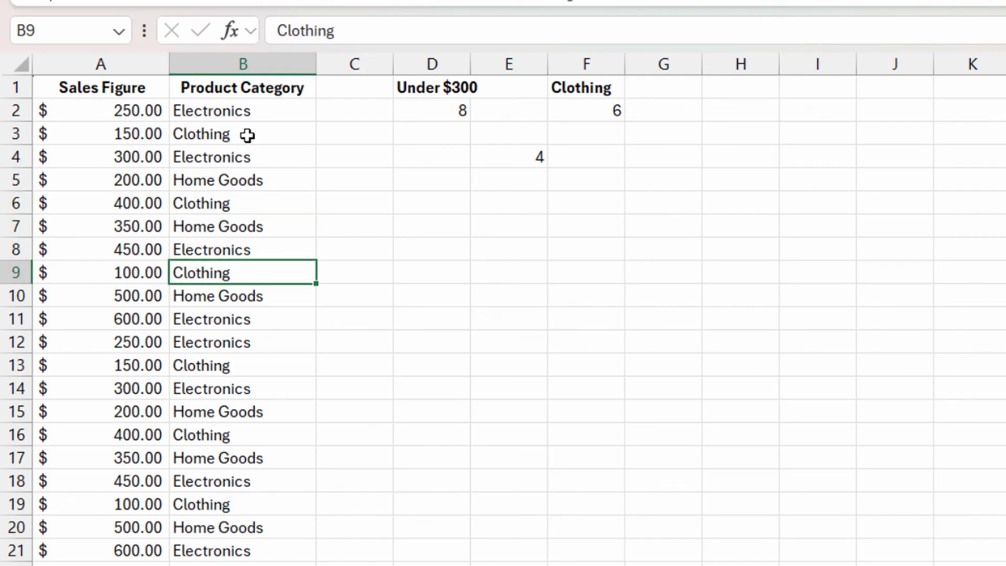
key("Down")
key("Down")
key("Down")
key("Down")
key("Down")
key("Down")
key("Down")
key("Down")
key("Down")
key("Down")
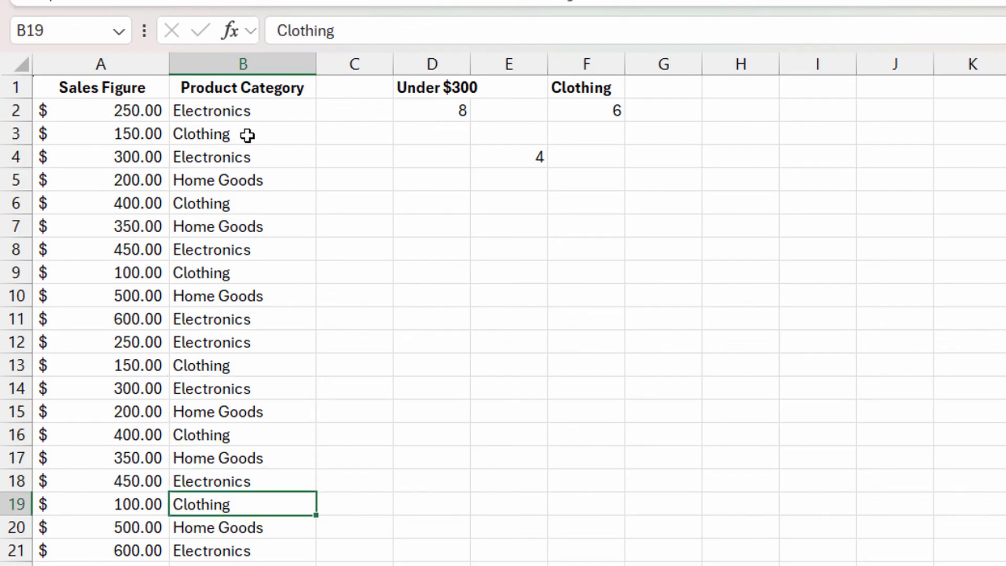
left_click(745, 291)
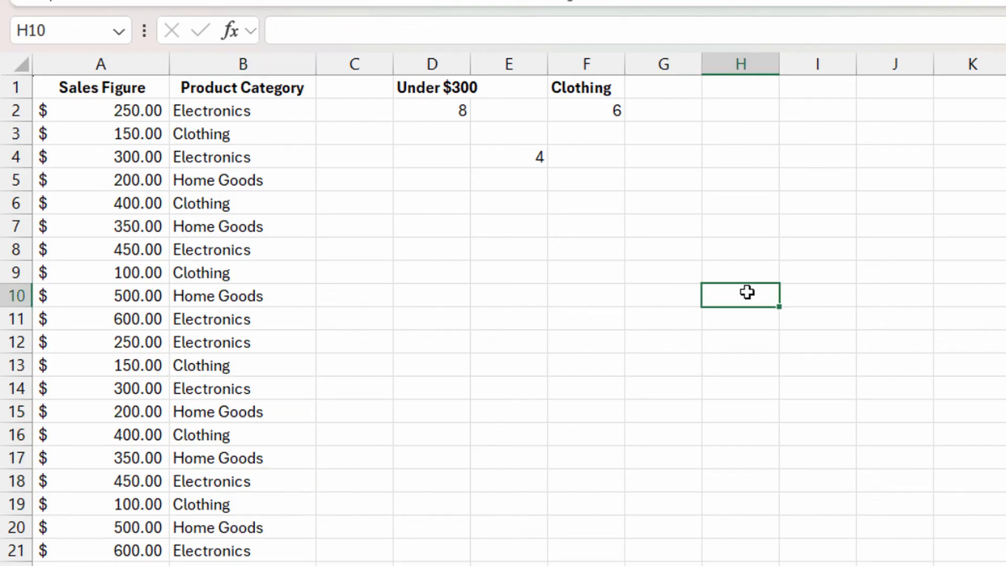